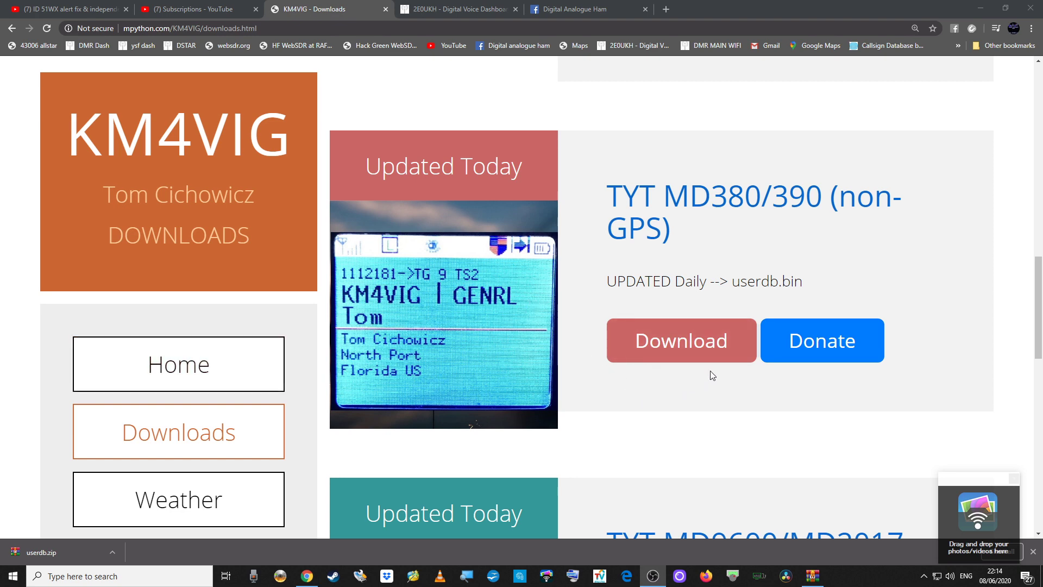
scroll(709, 371, "up", 4)
scroll(710, 371, "up", 3)
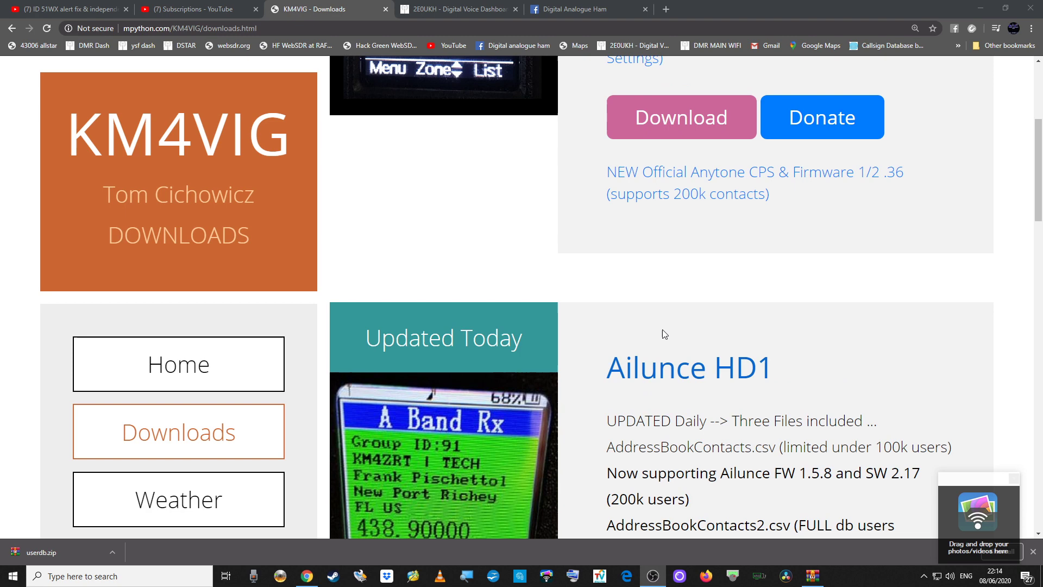
scroll(686, 329, "up", 3)
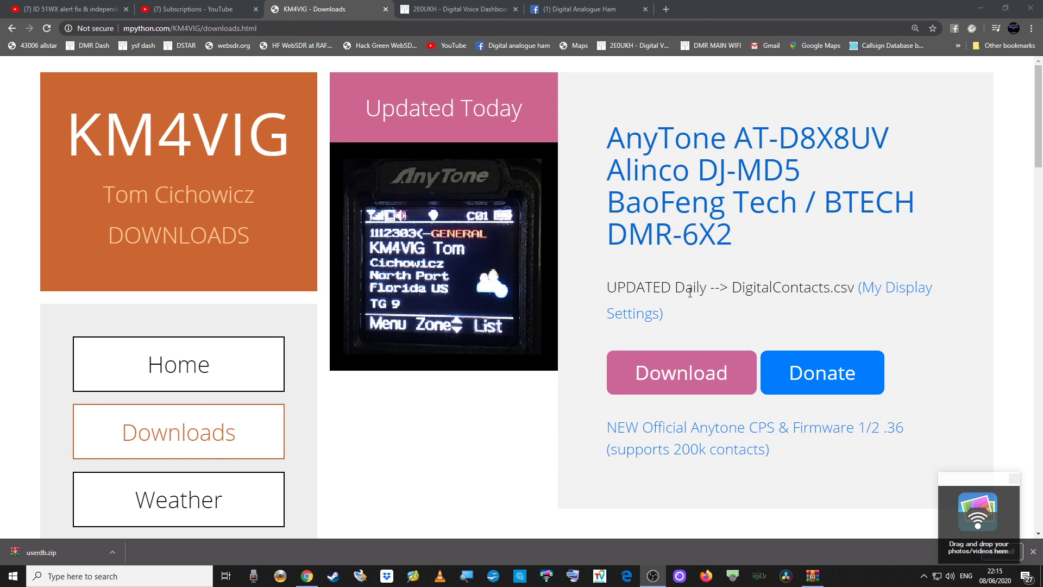
scroll(698, 301, "down", 1)
scroll(697, 301, "down", 1)
scroll(697, 301, "down", 1)
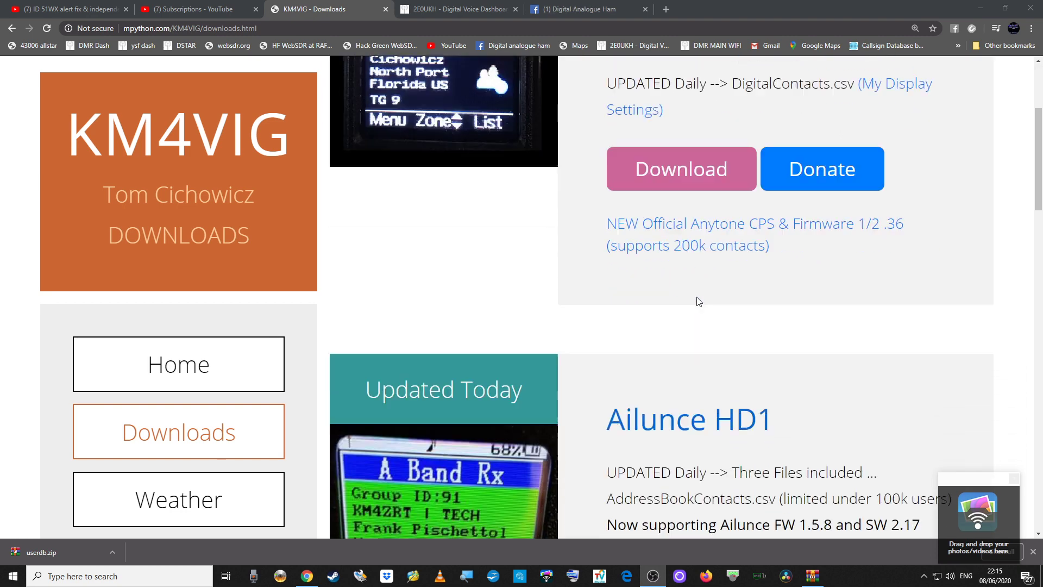
scroll(696, 301, "down", 2)
scroll(697, 301, "down", 1)
scroll(697, 301, "down", 1)
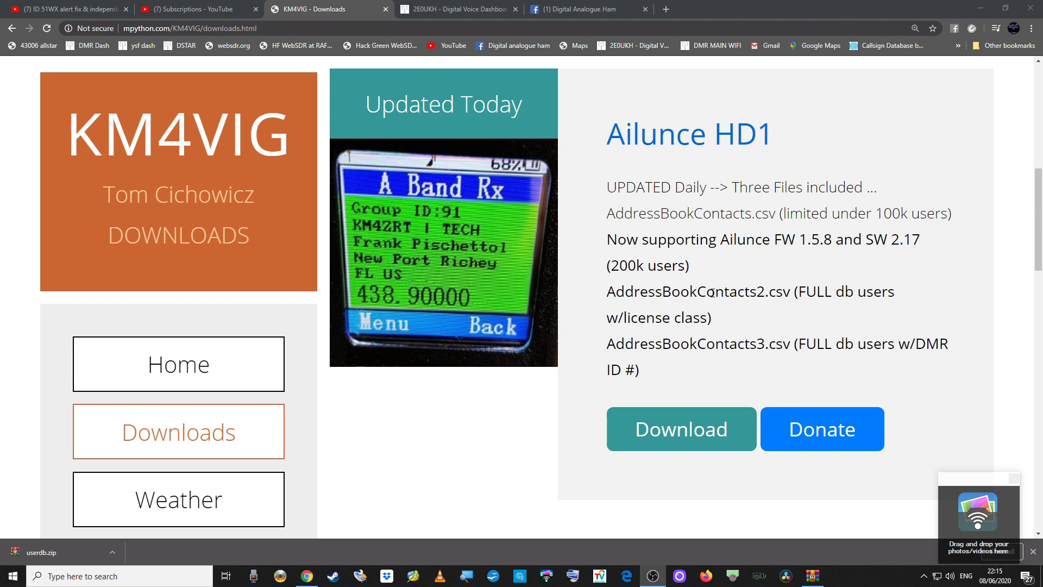
scroll(712, 293, "down", 2)
scroll(713, 293, "down", 1)
scroll(713, 294, "down", 2)
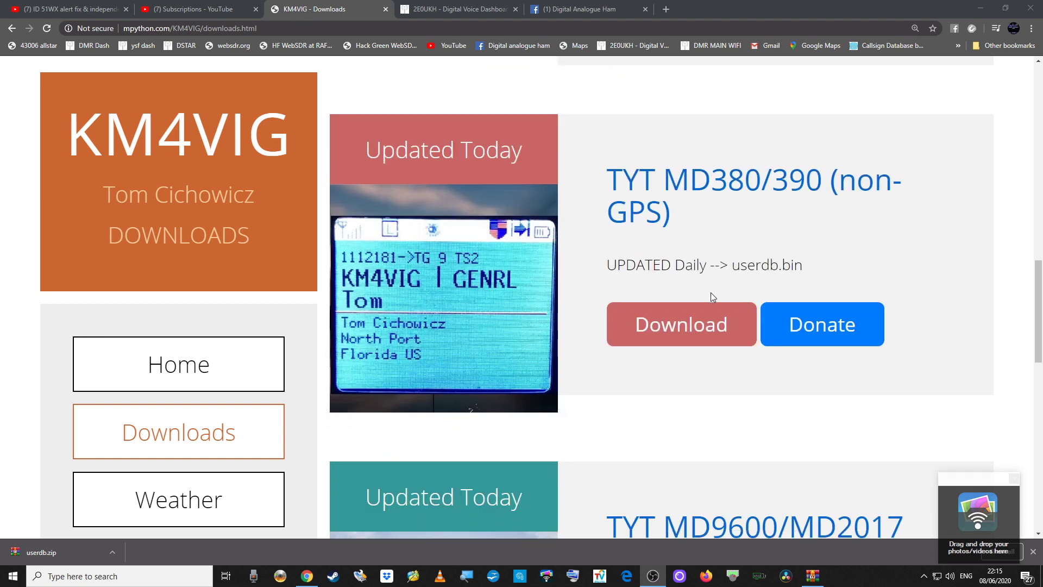
scroll(711, 296, "down", 3)
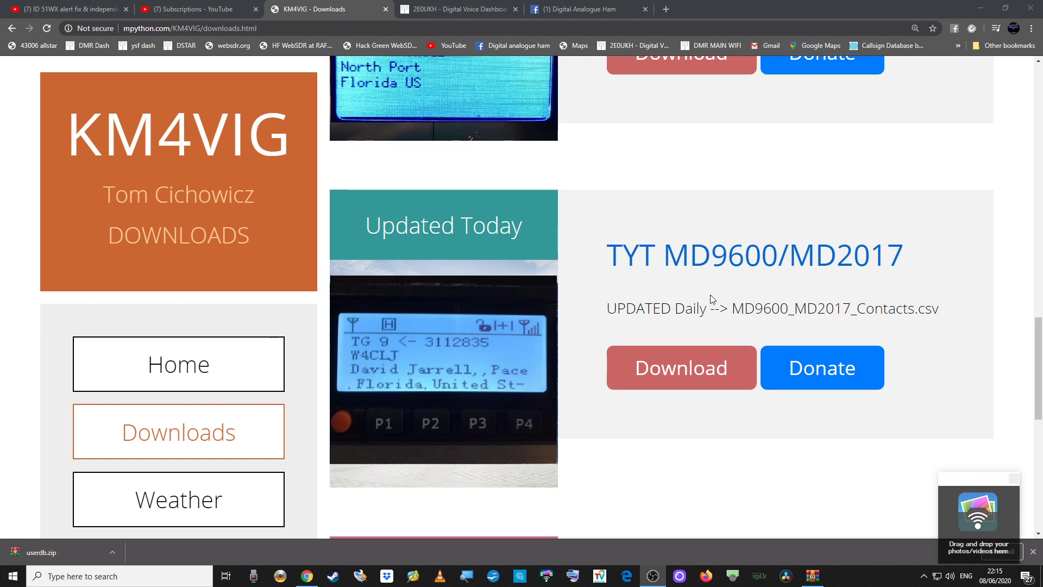
scroll(710, 298, "down", 2)
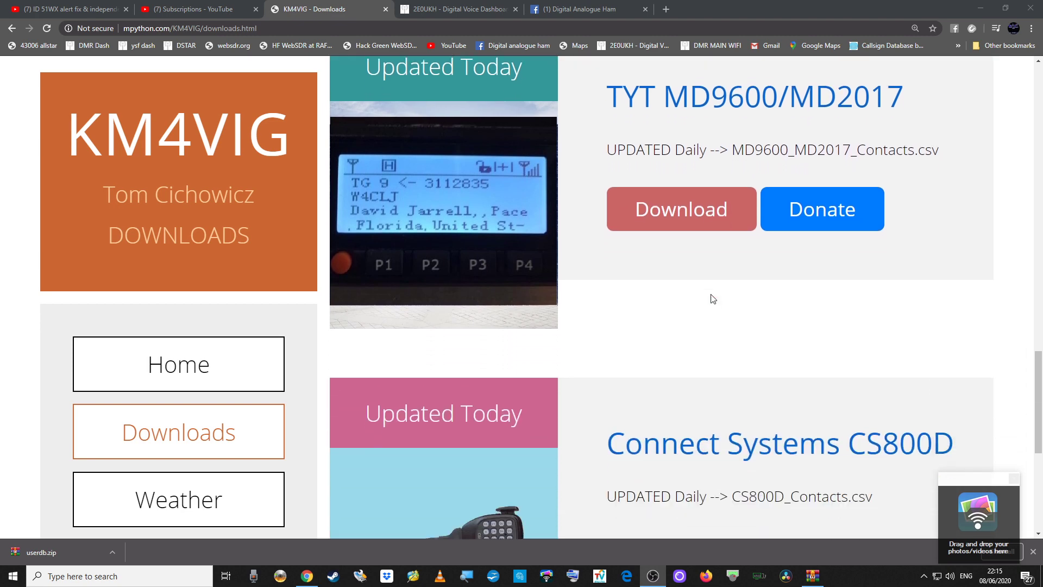
scroll(711, 298, "down", 1)
scroll(710, 298, "down", 2)
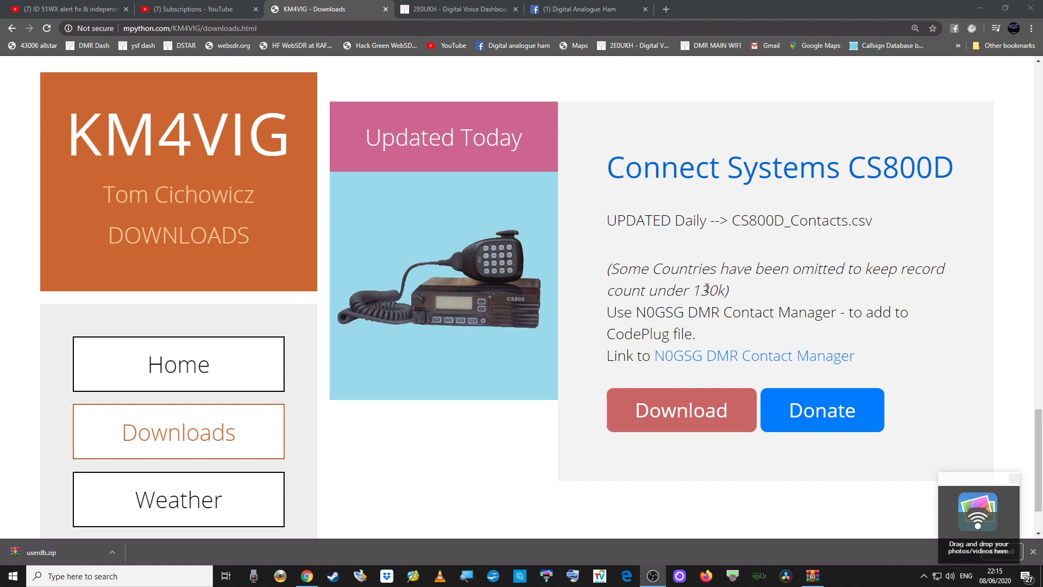
scroll(706, 285, "up", 4)
scroll(705, 285, "up", 4)
scroll(705, 285, "up", 5)
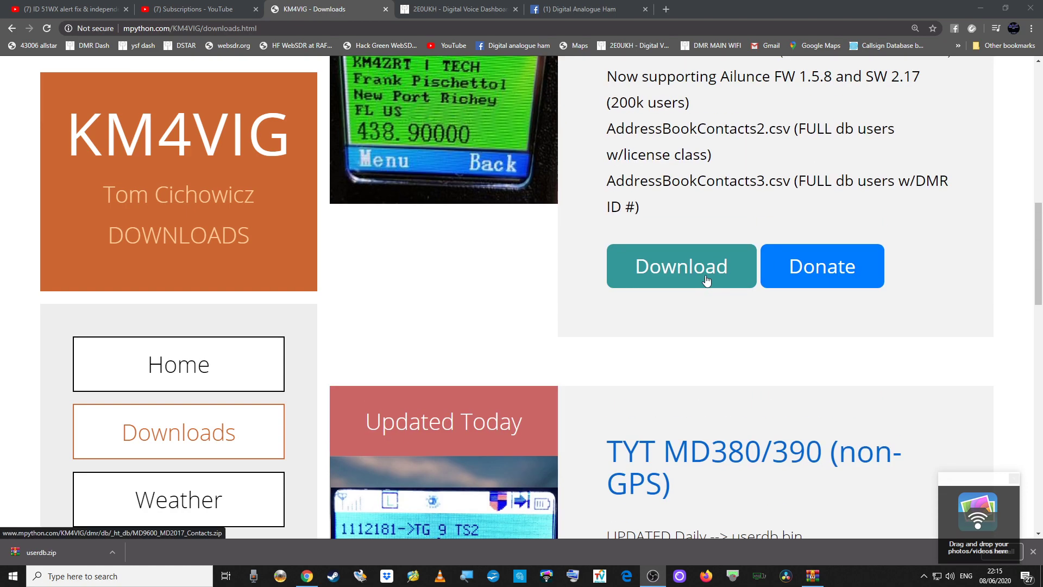
scroll(707, 281, "up", 4)
scroll(706, 281, "up", 3)
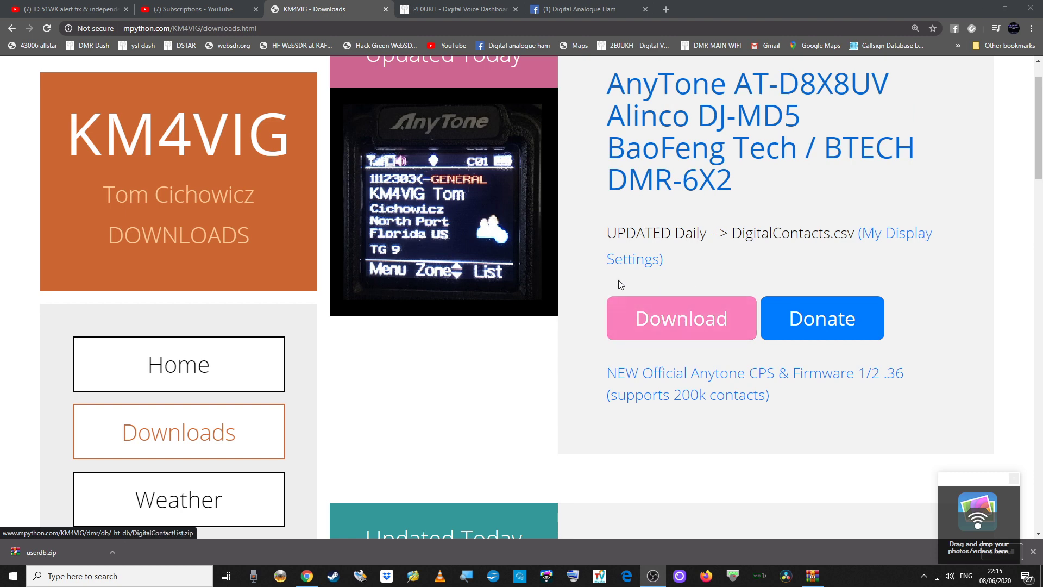